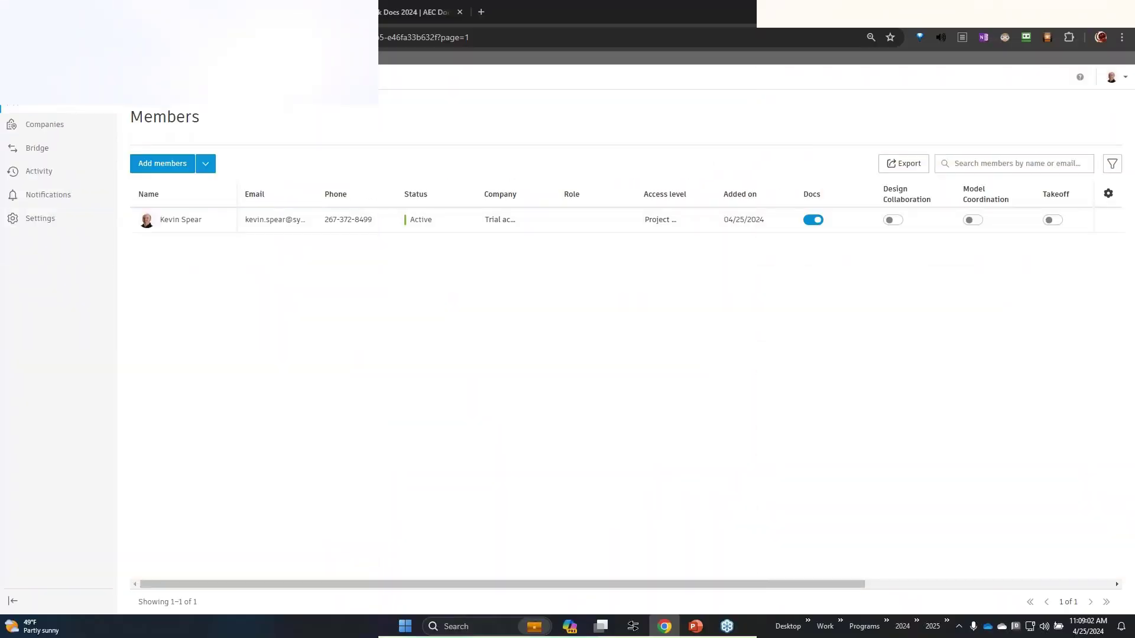
Step: Switch from Project Admin to Account Admin and list the account's projects, including Seaport Civic Center
{"action": "left_click", "coordinate": [85, 79]}
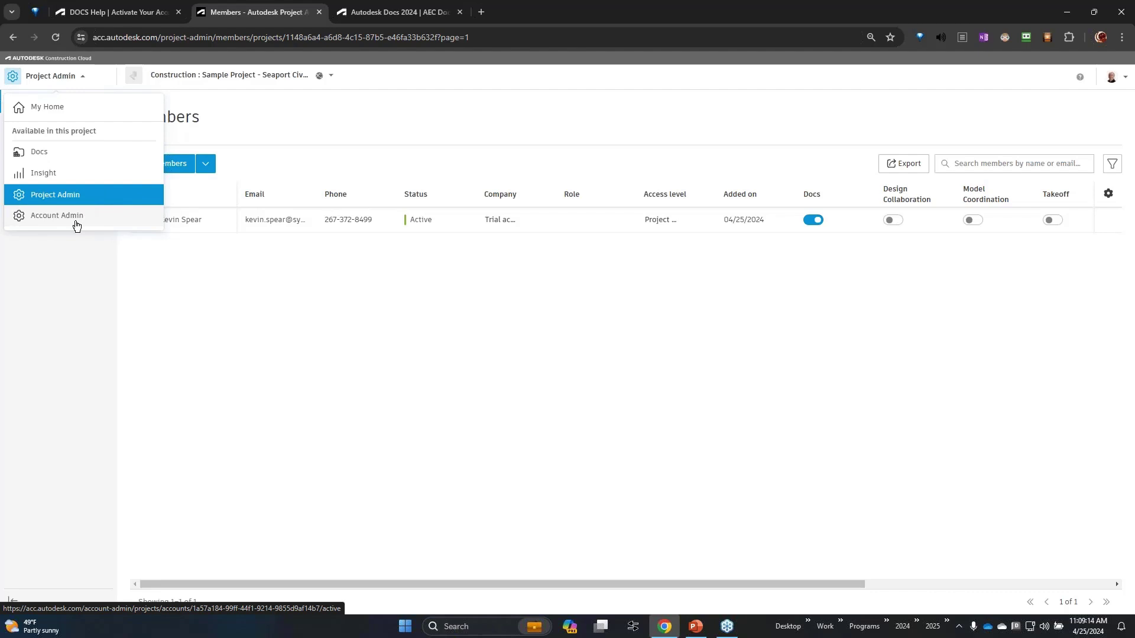
{"action": "left_click", "coordinate": [76, 222]}
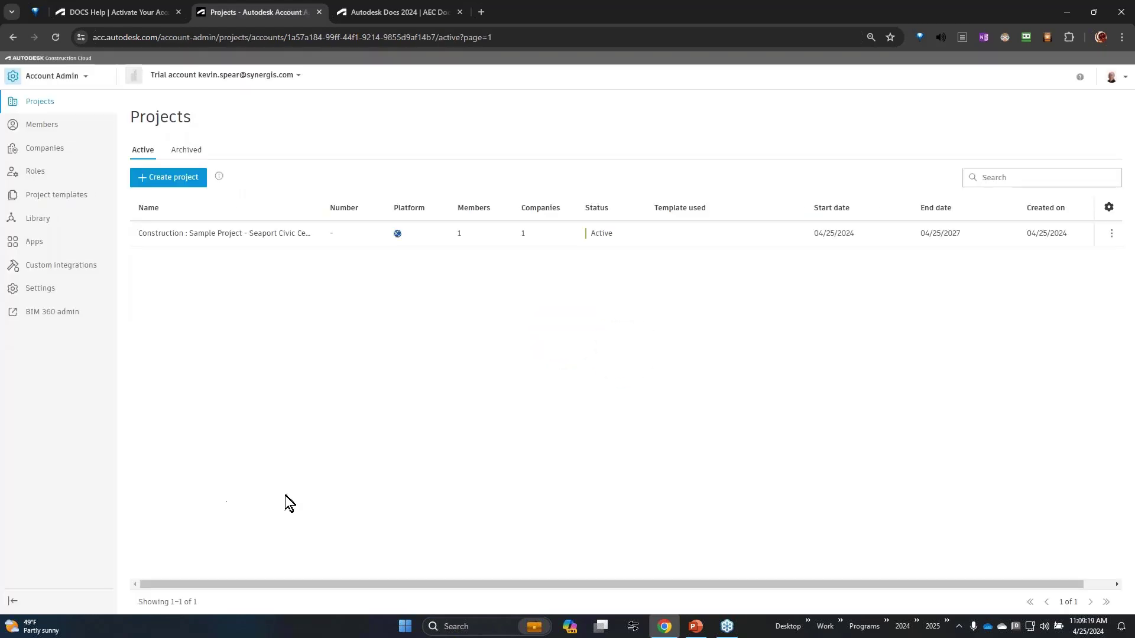
{"action": "left_click", "coordinate": [53, 107]}
{"action": "left_click", "coordinate": [266, 79]}
{"action": "left_click", "coordinate": [88, 77]}
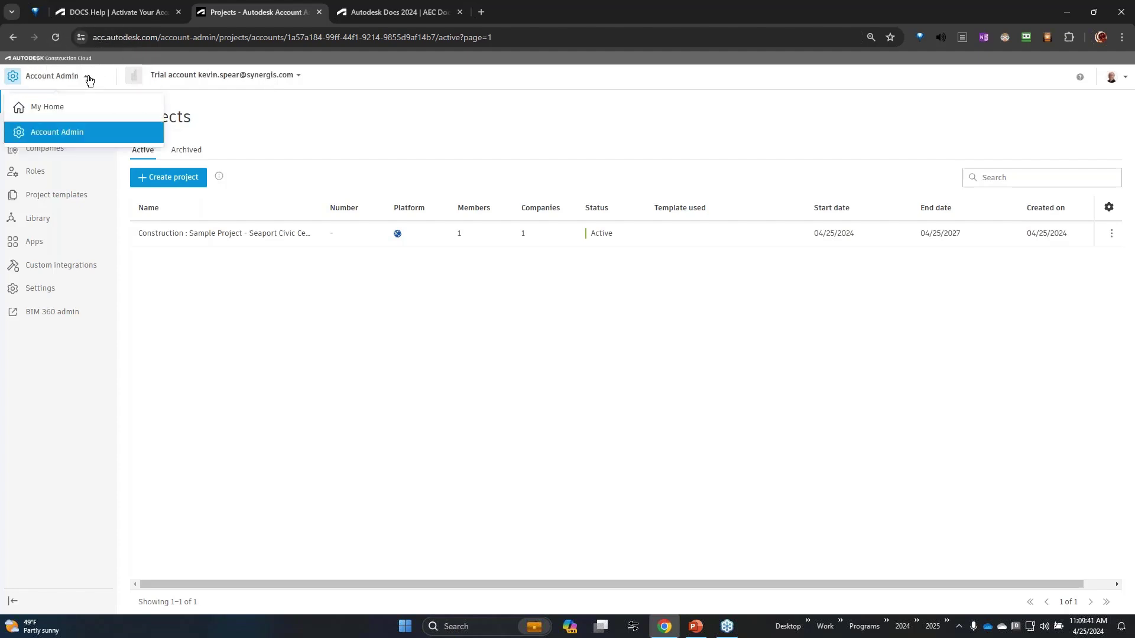
{"action": "left_click", "coordinate": [81, 135]}
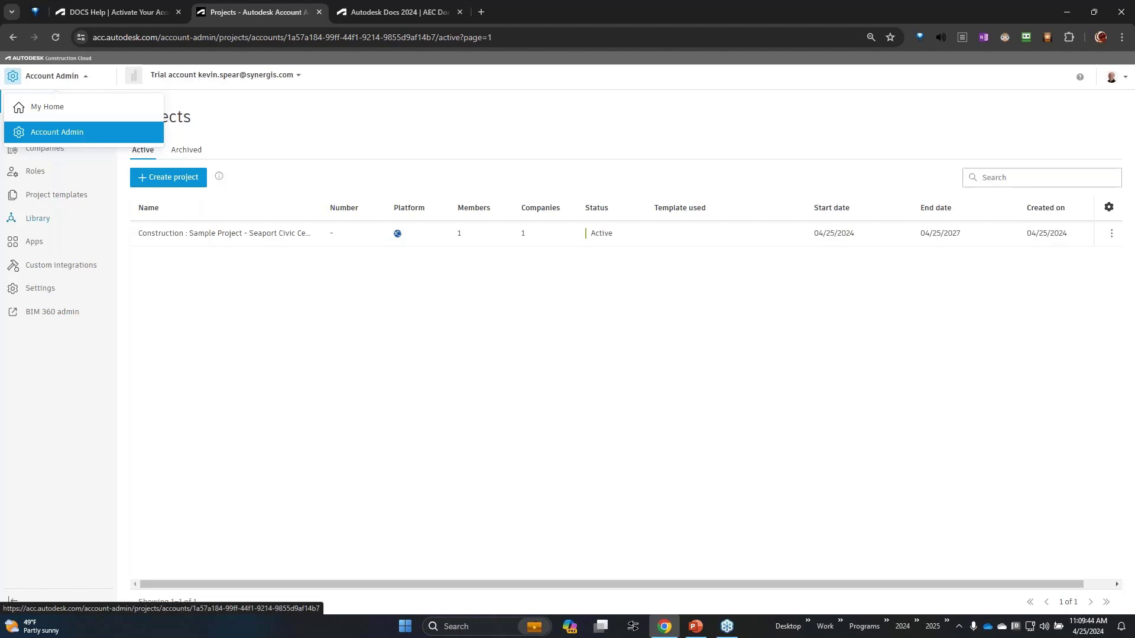
{"action": "left_click", "coordinate": [149, 233]}
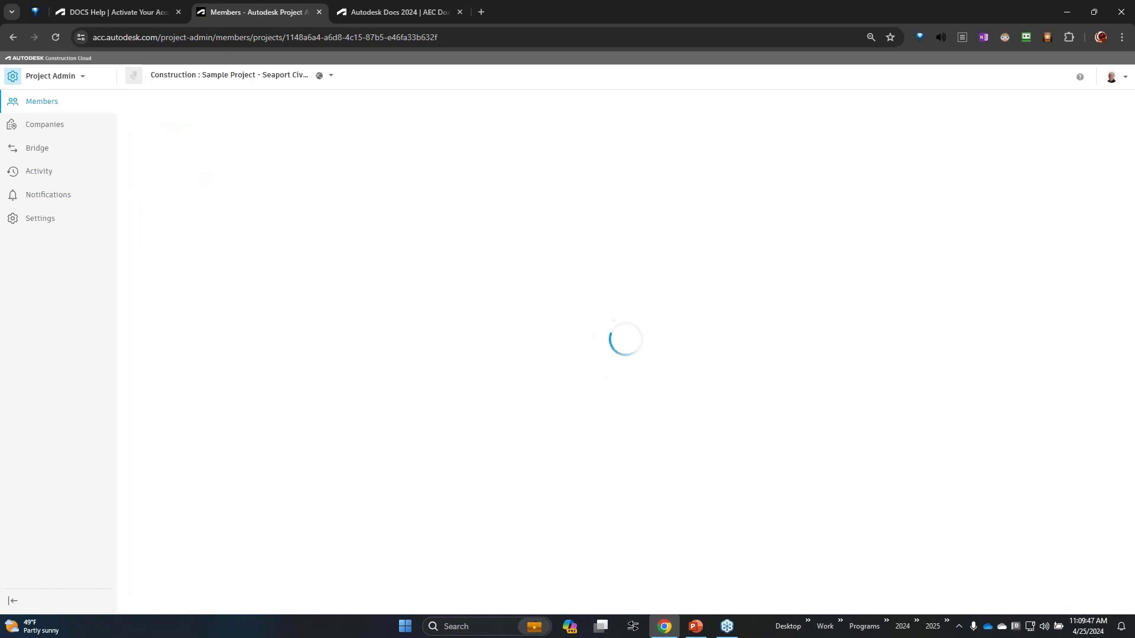
{"action": "left_click", "coordinate": [72, 77]}
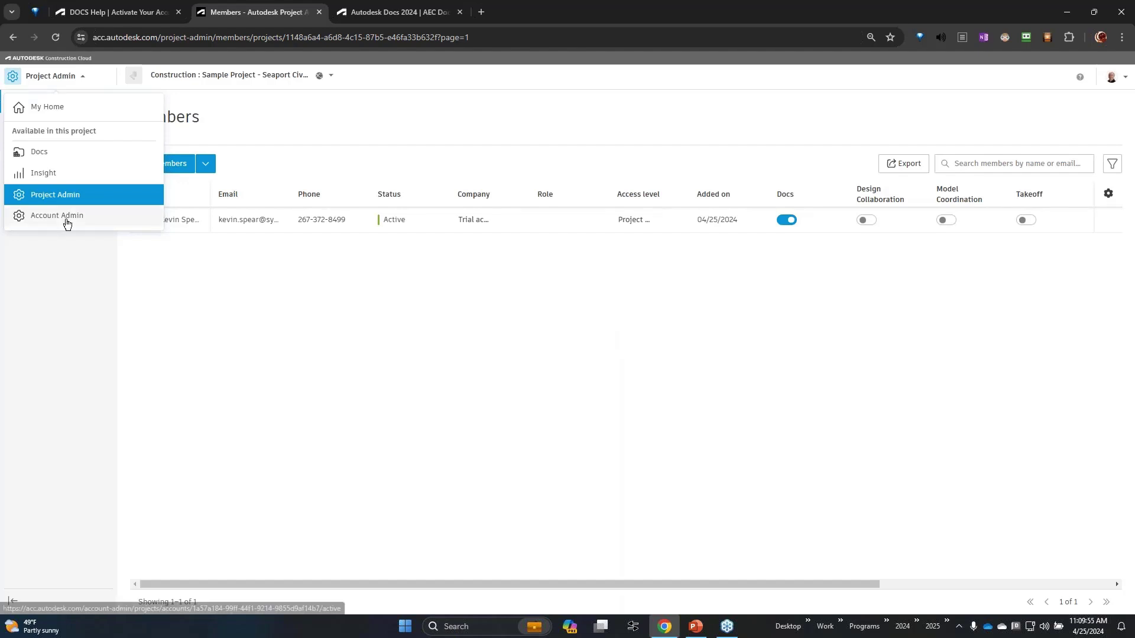
{"action": "left_click", "coordinate": [67, 223]}
{"action": "left_click", "coordinate": [67, 223]}
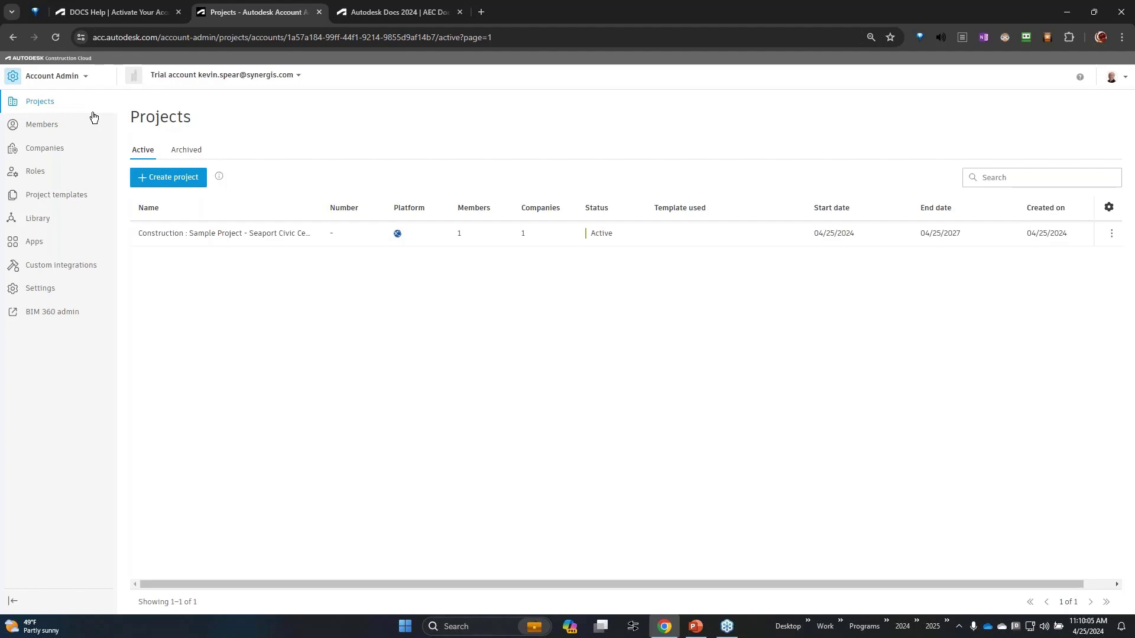
{"action": "left_click", "coordinate": [47, 128]}
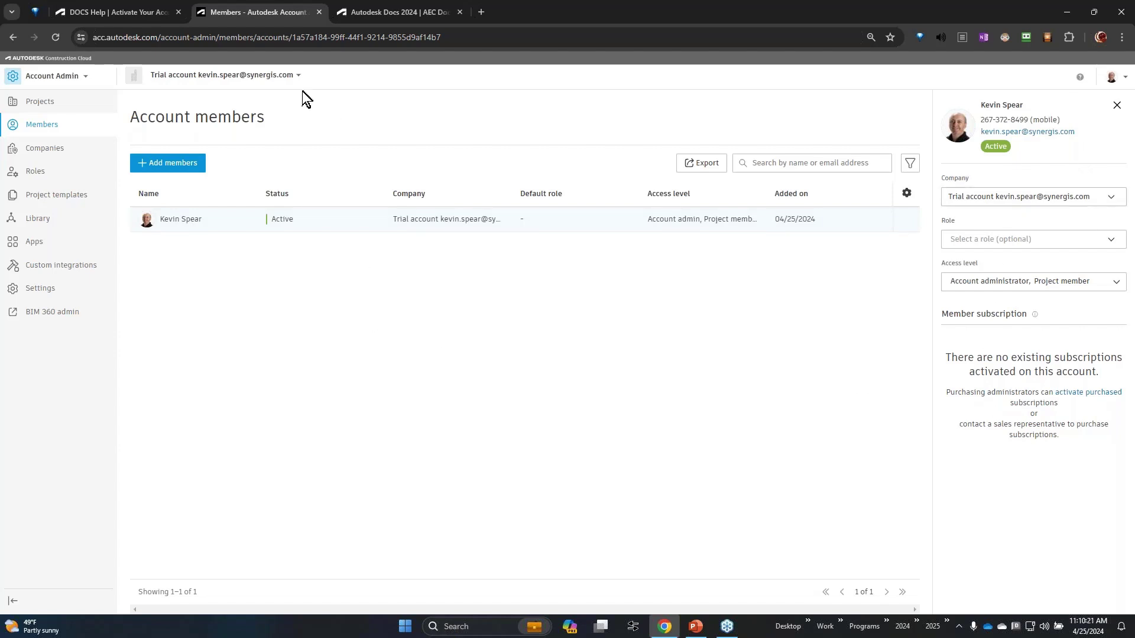
Step: Add a new account member by entering the member's e-mail address
{"action": "left_click", "coordinate": [192, 169]}
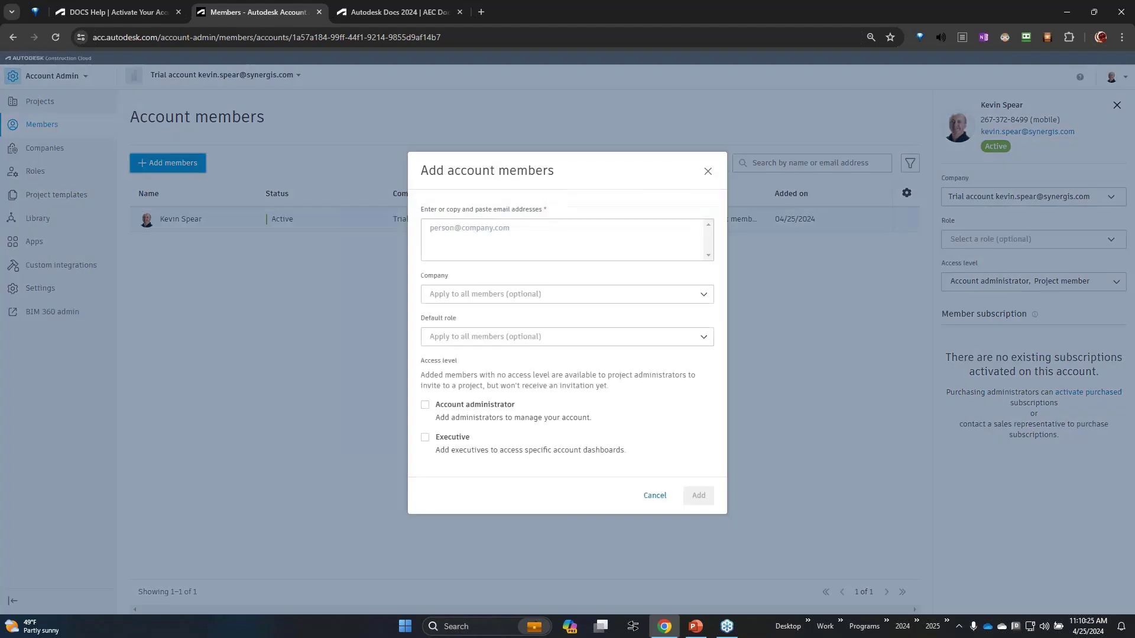
{"action": "left_click", "coordinate": [595, 236]}
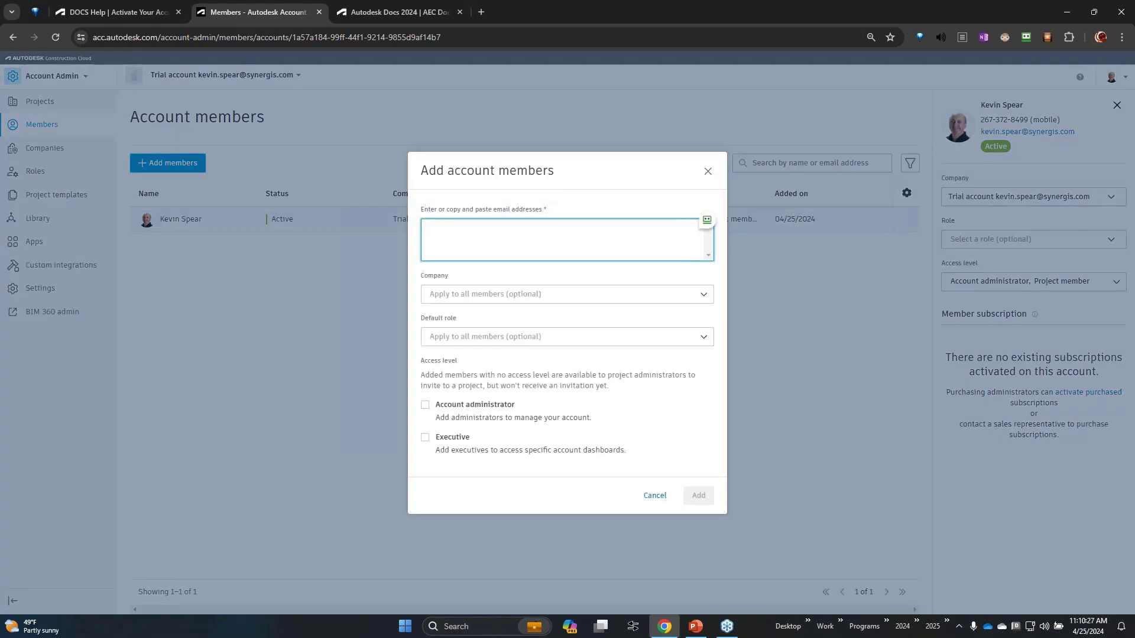
{"action": "key", "text": "Return"}
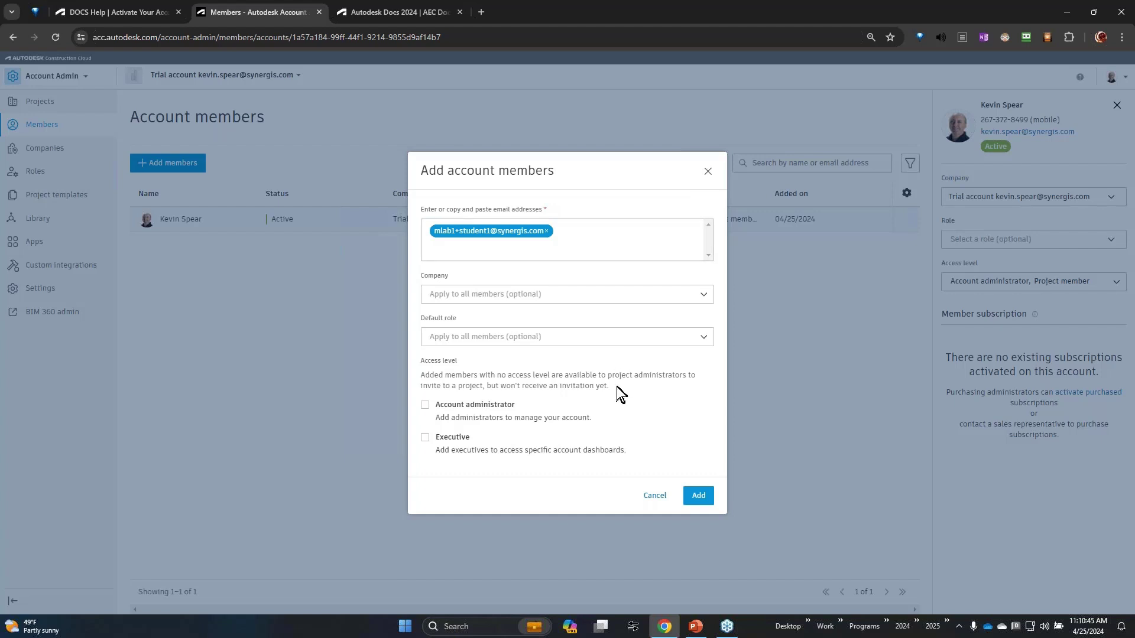
{"action": "left_click", "coordinate": [699, 497]}
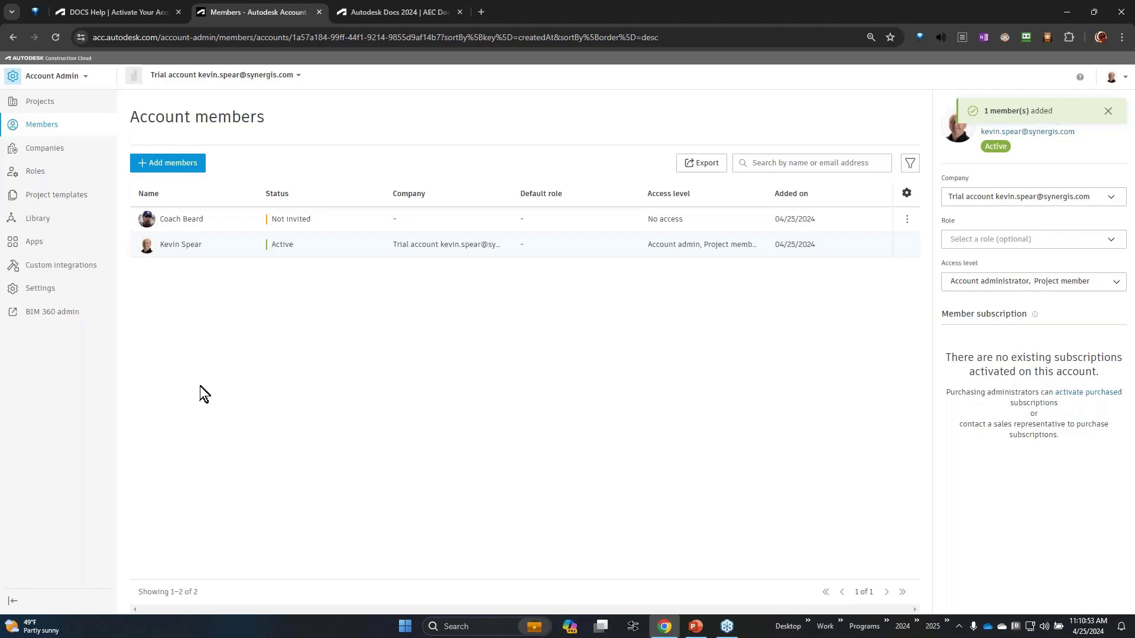
Step: Create the company 'Prime Architects' and assign it to the new member
{"action": "left_click", "coordinate": [203, 220]}
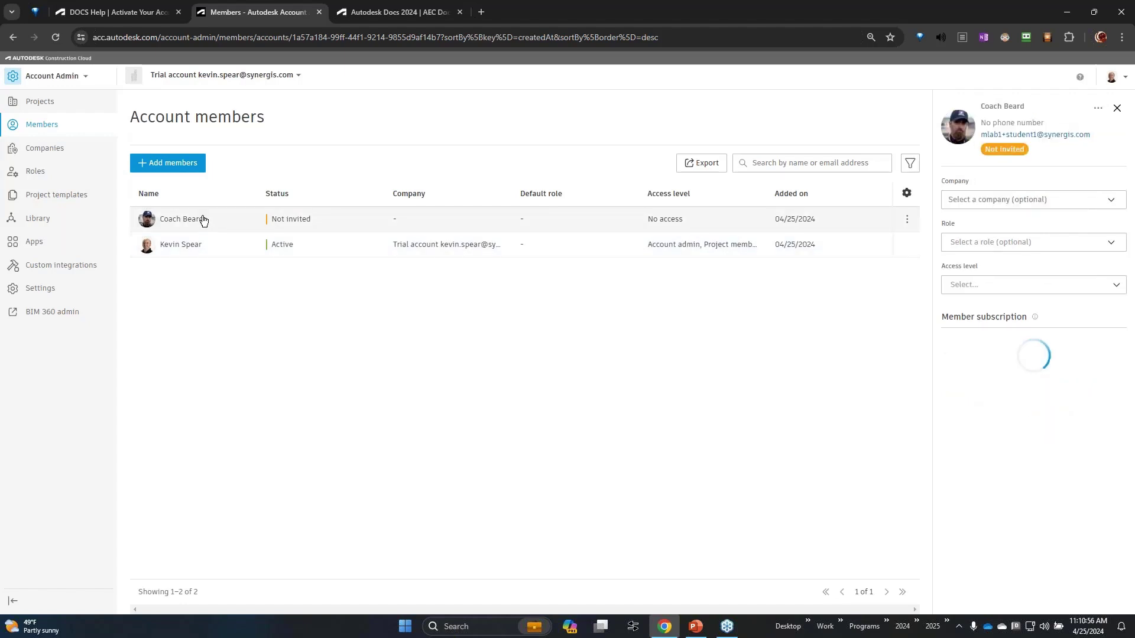
{"action": "left_click", "coordinate": [1112, 201]}
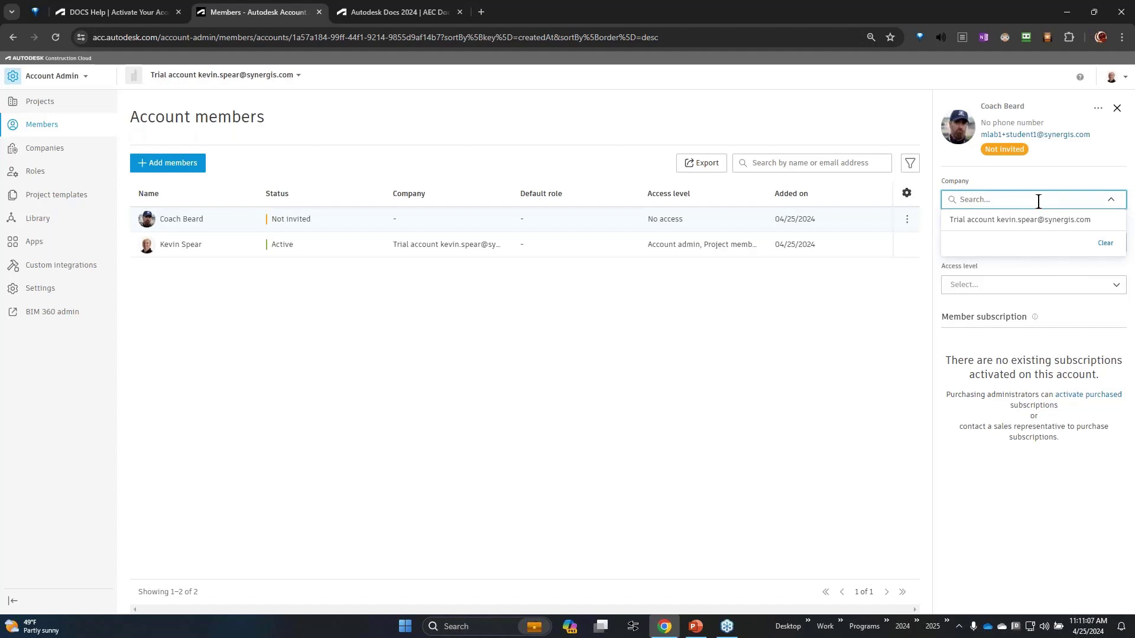
{"action": "type", "text": "Prime Architects"}
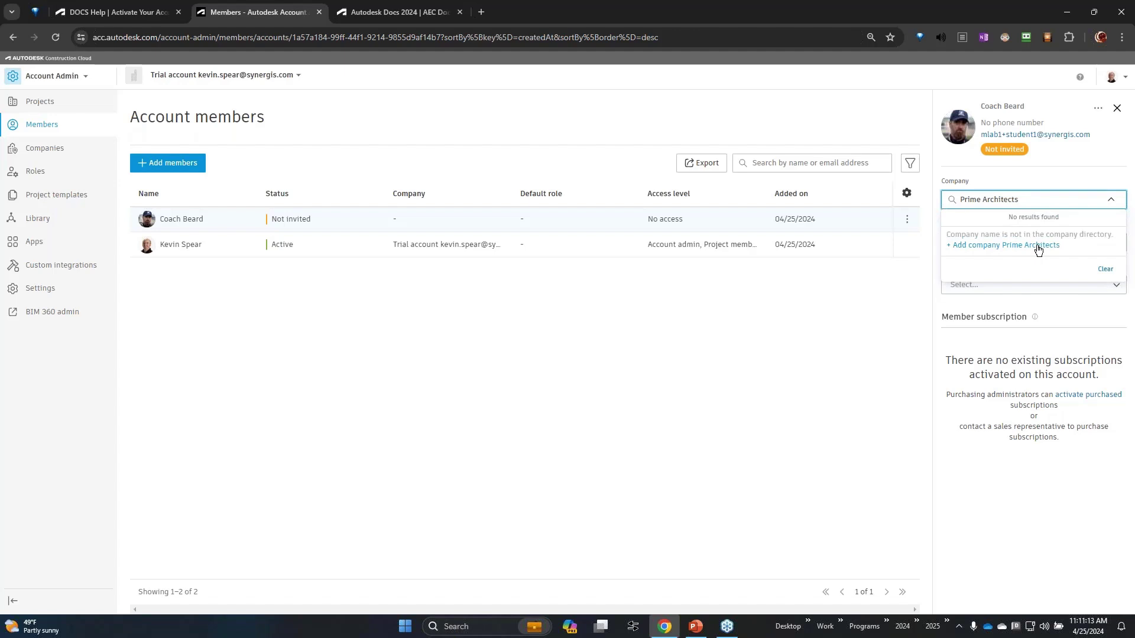
{"action": "left_click", "coordinate": [1039, 247]}
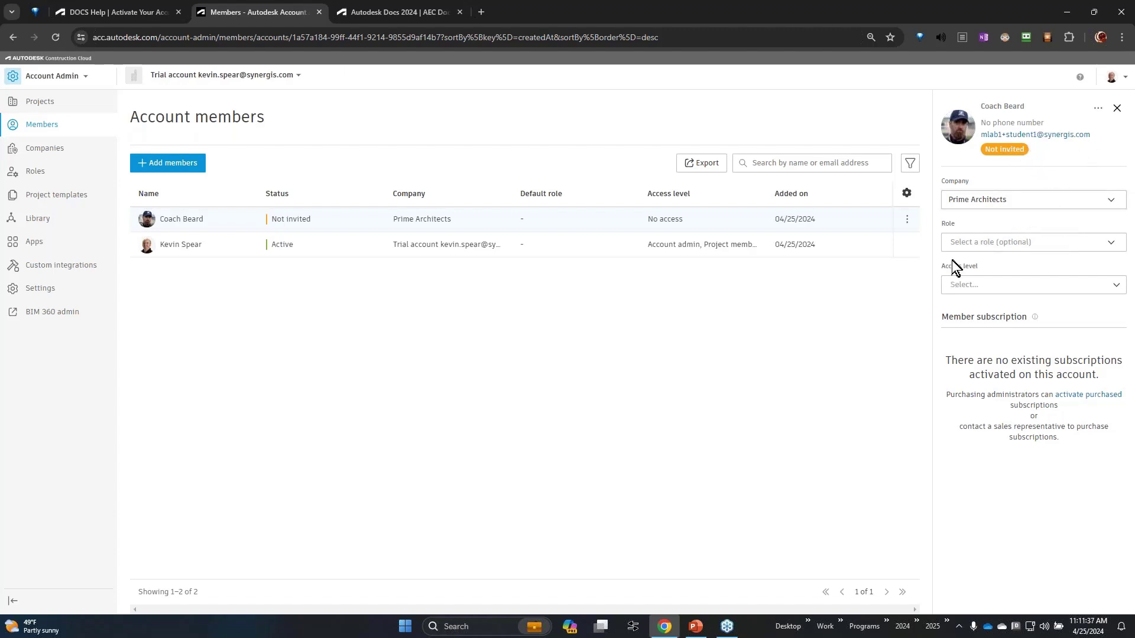
Step: Set the new member's default role to Architect
{"action": "left_click", "coordinate": [995, 288]}
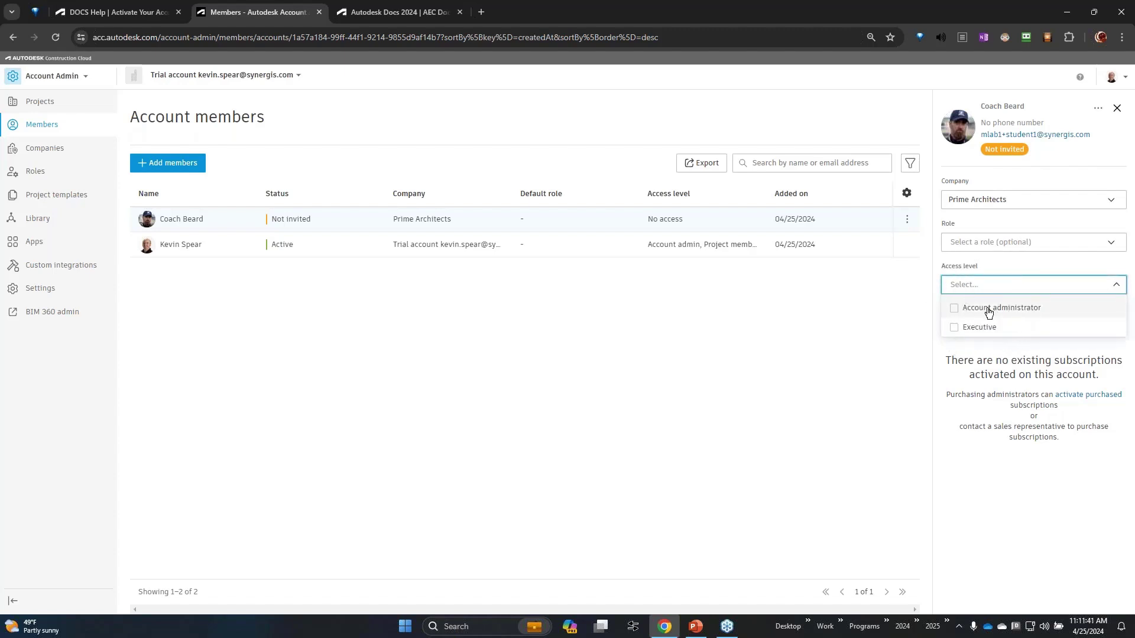
{"action": "left_click", "coordinate": [1015, 264]}
{"action": "left_click", "coordinate": [1047, 243]}
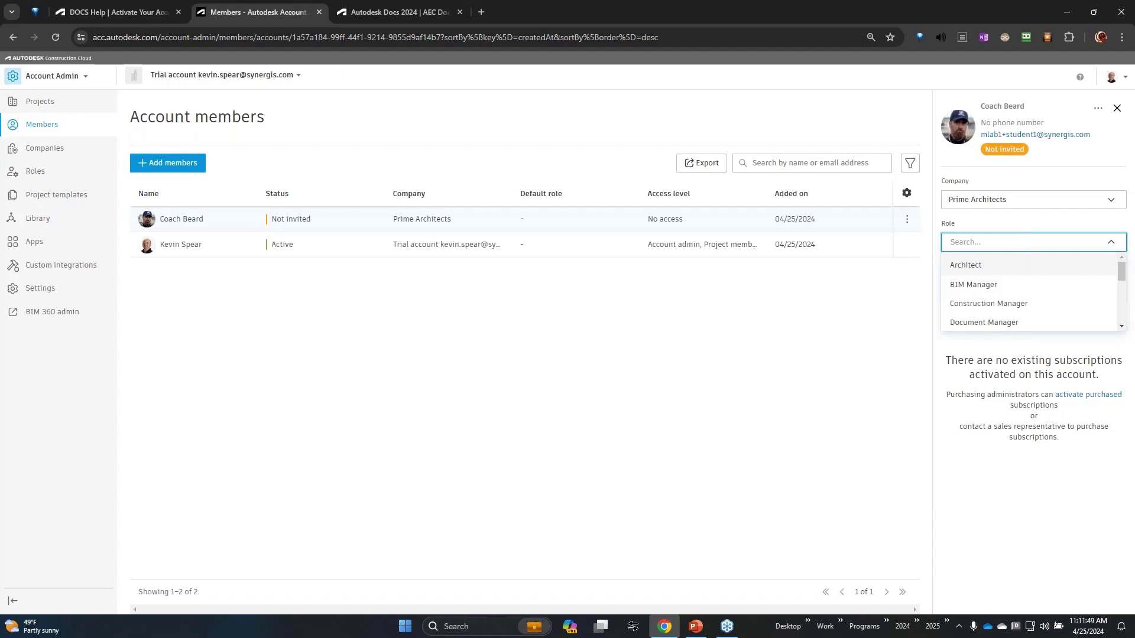
{"action": "left_click", "coordinate": [1010, 266]}
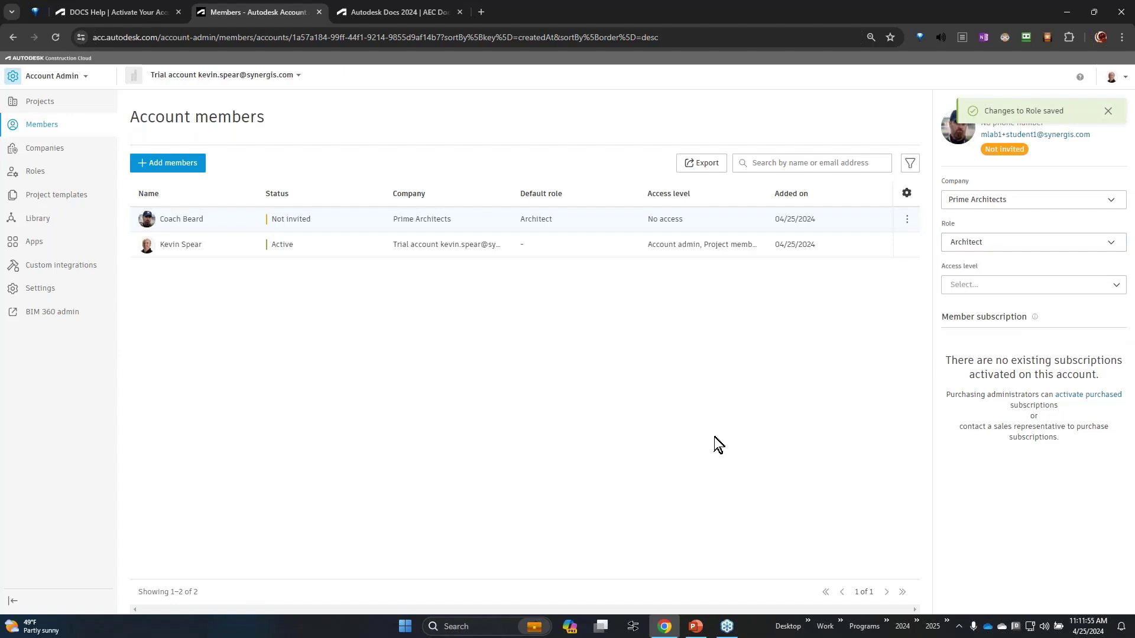
Step: Review the member's access level choices without selecting one, then view the account Companies list
{"action": "left_click", "coordinate": [315, 227]}
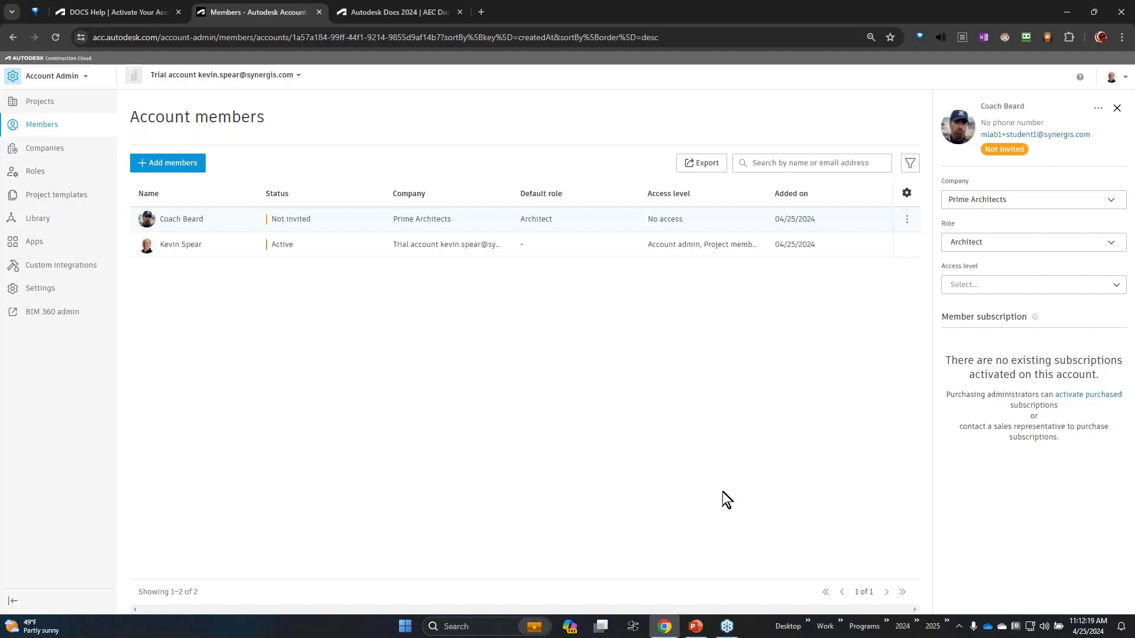
{"action": "left_click", "coordinate": [1116, 286]}
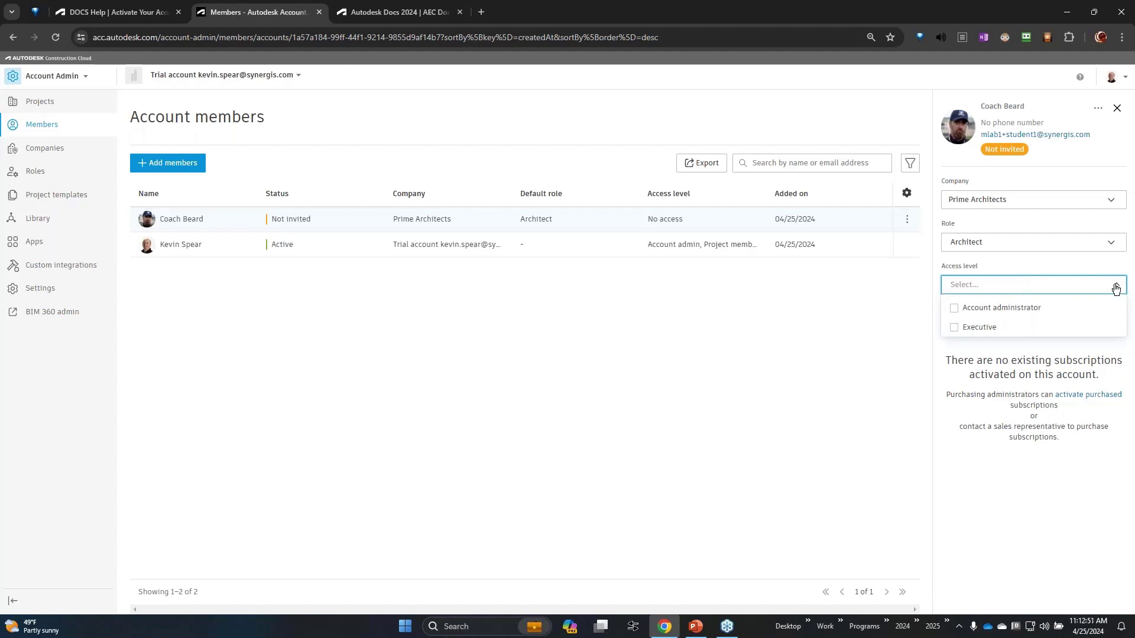
{"action": "left_click", "coordinate": [764, 347]}
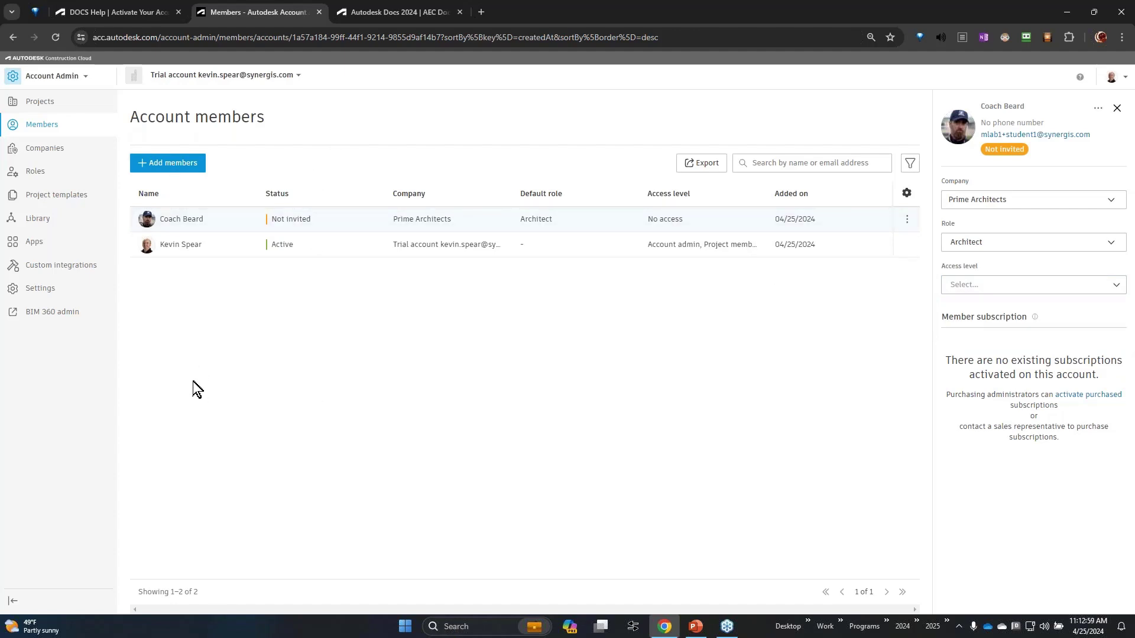
{"action": "left_click", "coordinate": [57, 150]}
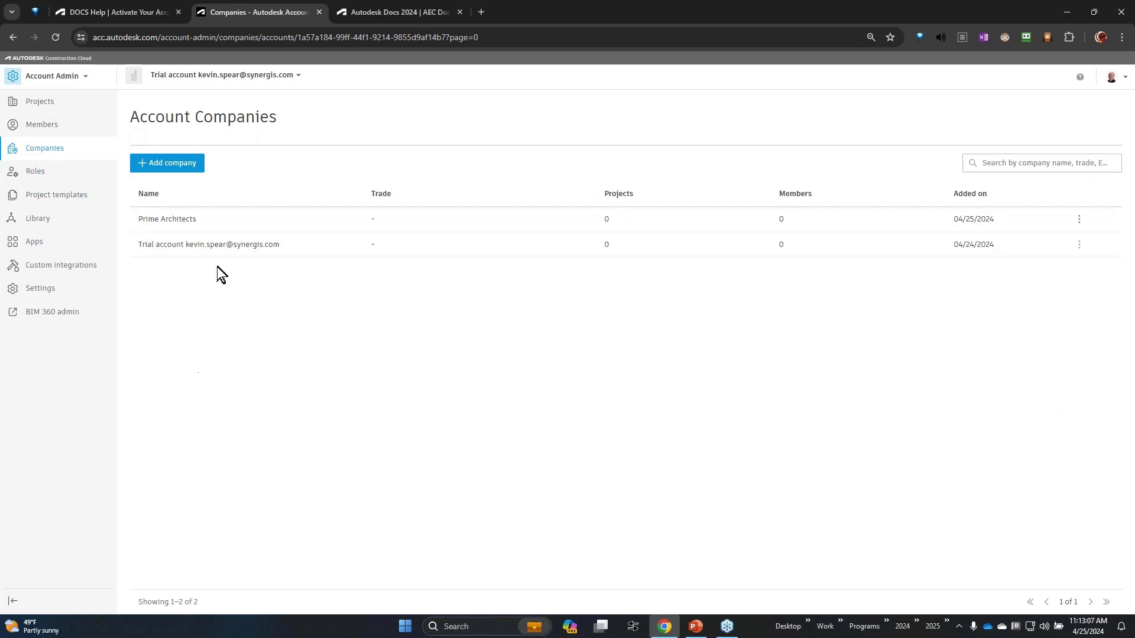
Step: View the Prime Architects company details, then show the account's 13 roles
{"action": "left_click", "coordinate": [208, 221]}
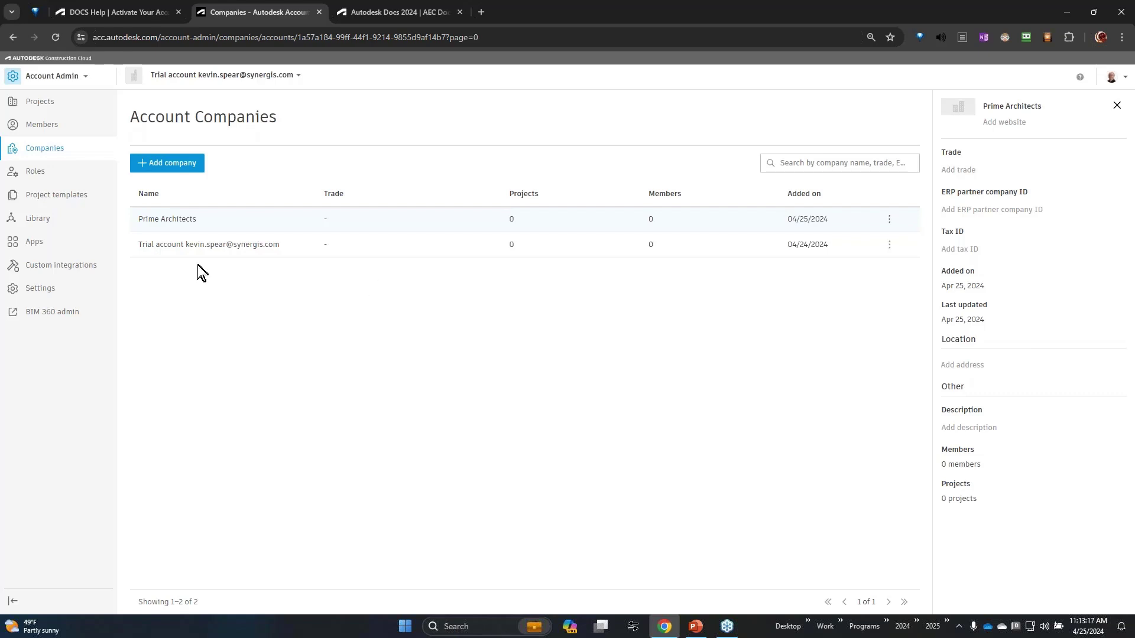
{"action": "left_click", "coordinate": [42, 172]}
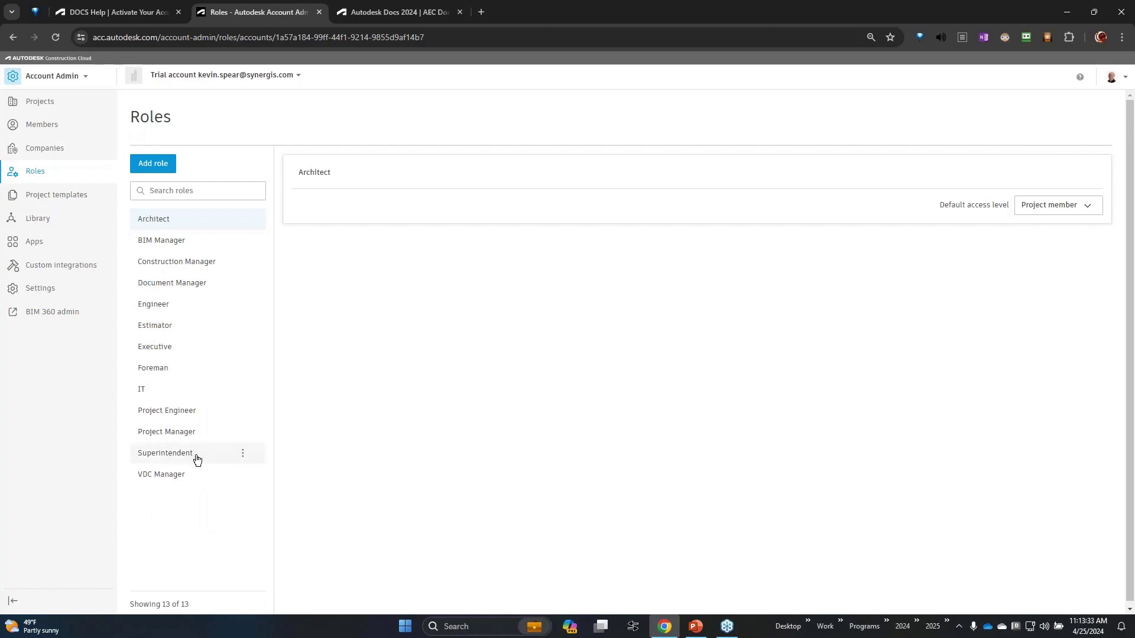
Step: Add a role named 'Architectual Lead' with Project member default access
{"action": "left_click", "coordinate": [244, 456]}
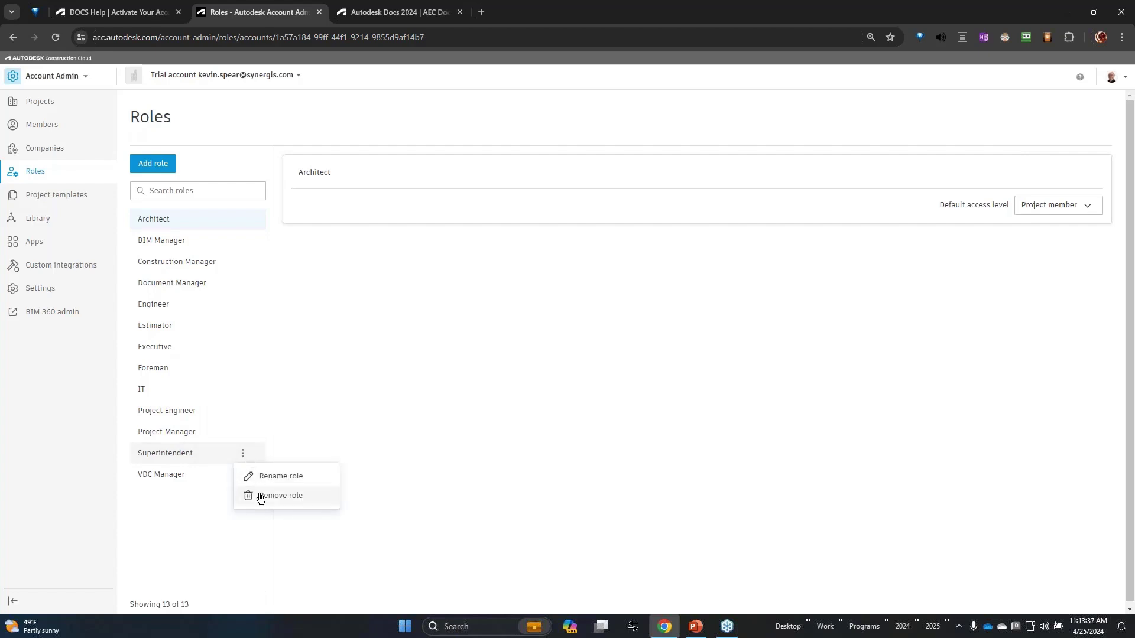
{"action": "left_click", "coordinate": [184, 532]}
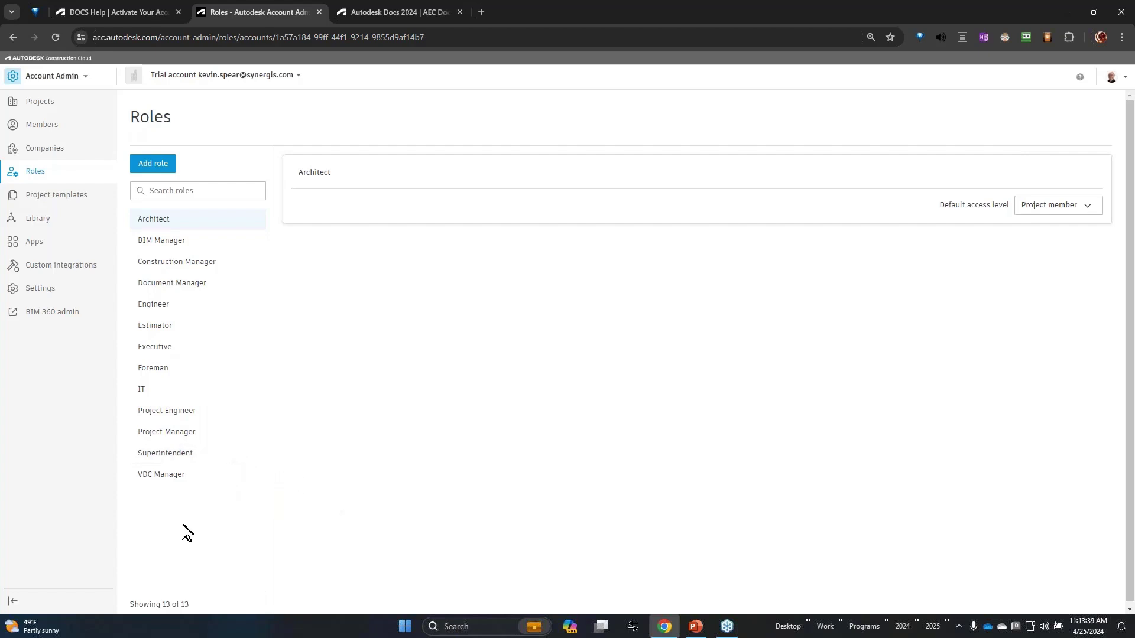
{"action": "left_click", "coordinate": [158, 169]}
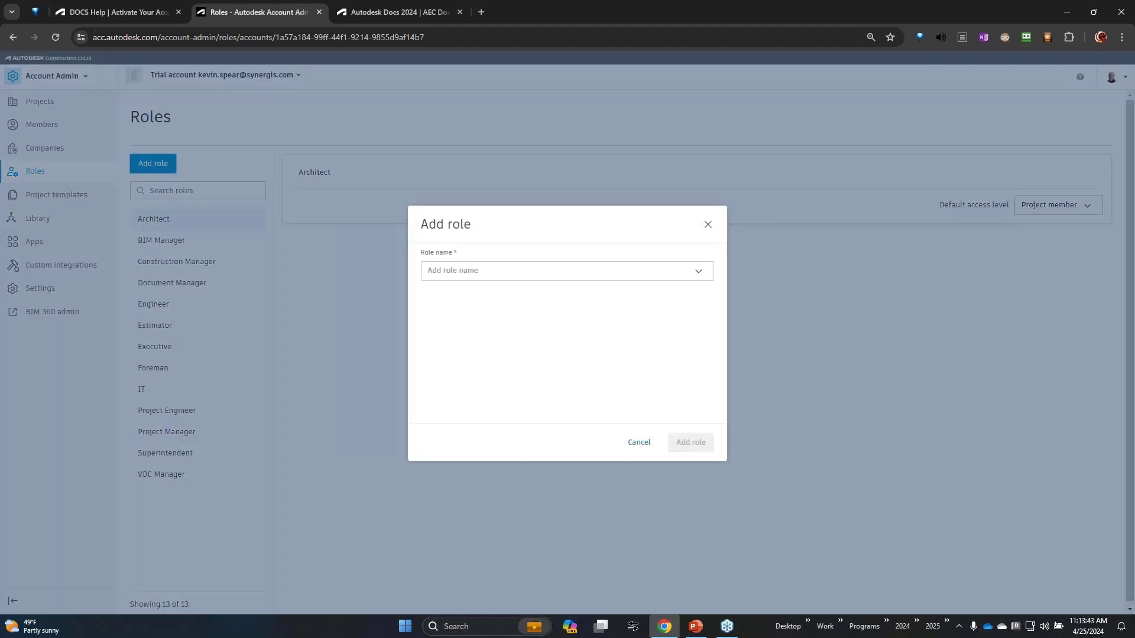
{"action": "left_click", "coordinate": [464, 270]}
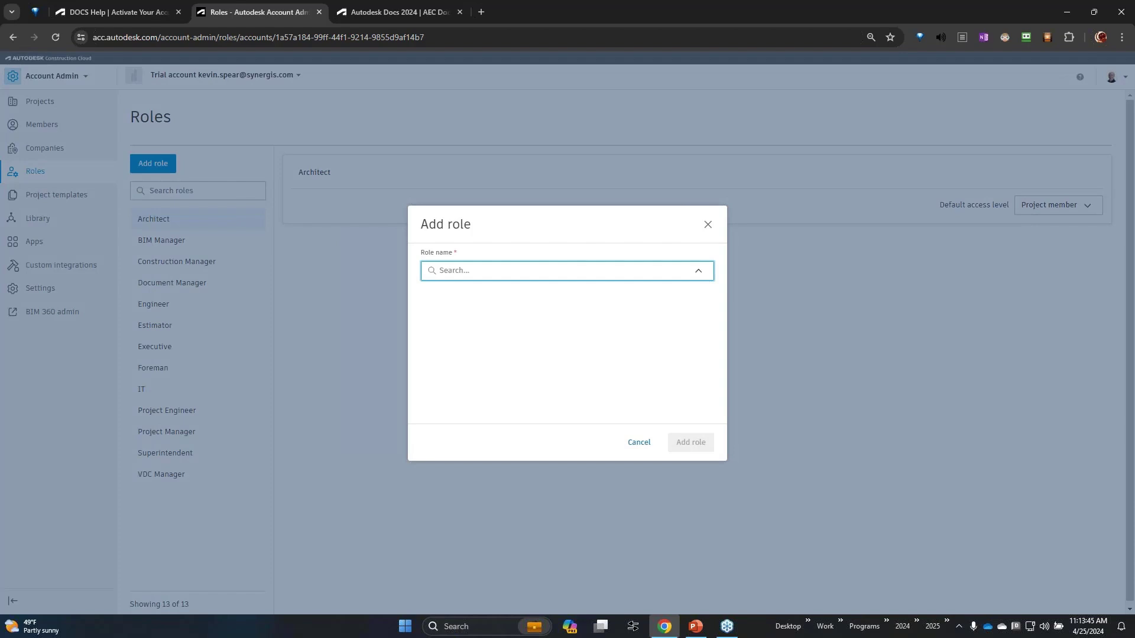
{"action": "type", "text": "Ar"}
{"action": "key", "text": "BackSpace"}
{"action": "type", "text": "rchiectual "}
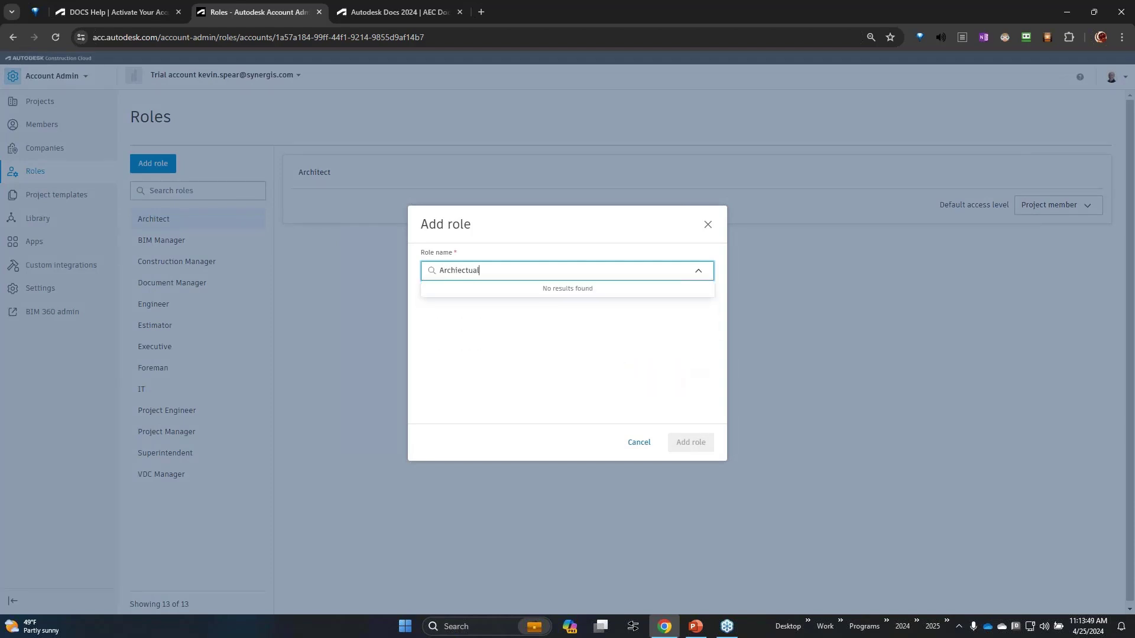
{"action": "type", "text": "Lead"}
{"action": "left_click", "coordinate": [461, 270]}
{"action": "type", "text": "t"}
{"action": "left_click", "coordinate": [640, 365]}
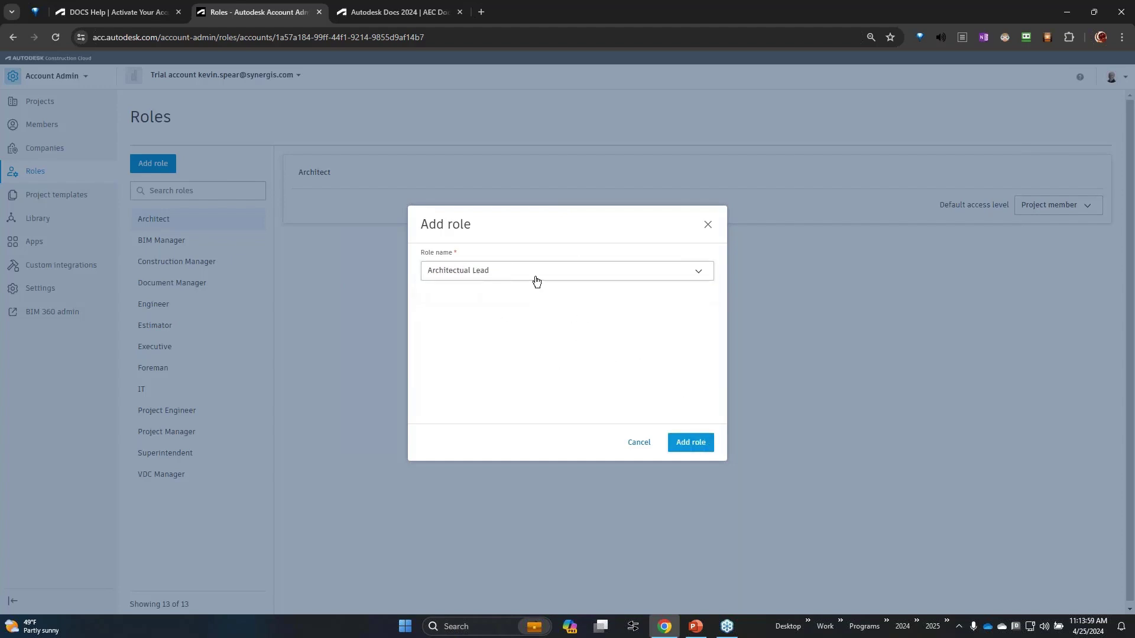
{"action": "left_click", "coordinate": [698, 446]}
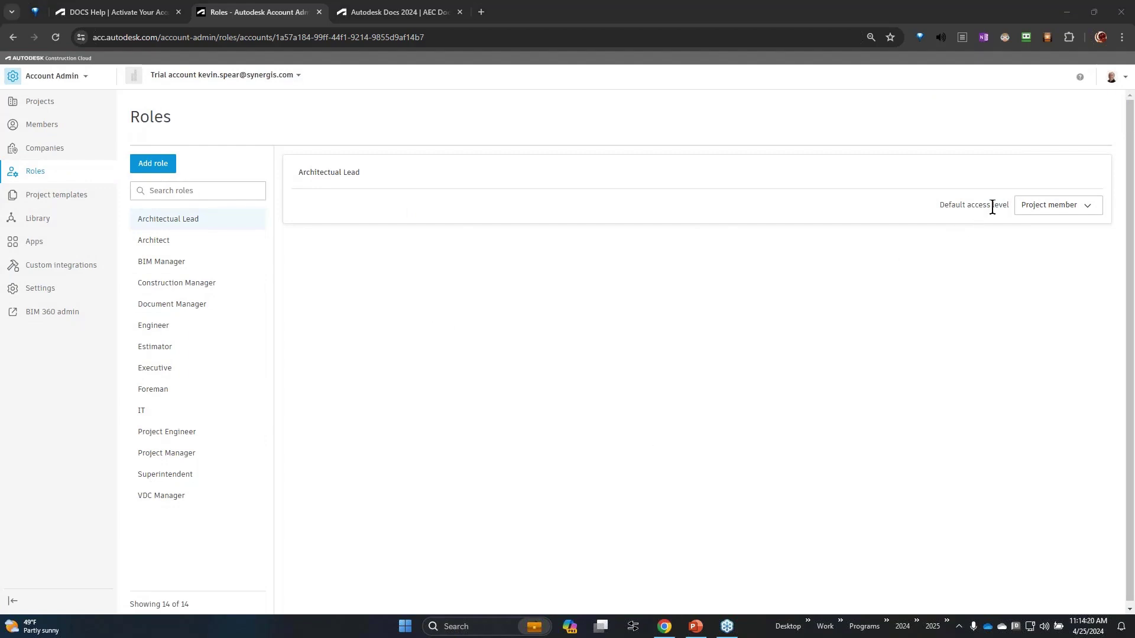
Step: Leave Architectual Lead at Project member access, view BIM Manager's settings, then show Project Templates
{"action": "left_click", "coordinate": [1073, 210]}
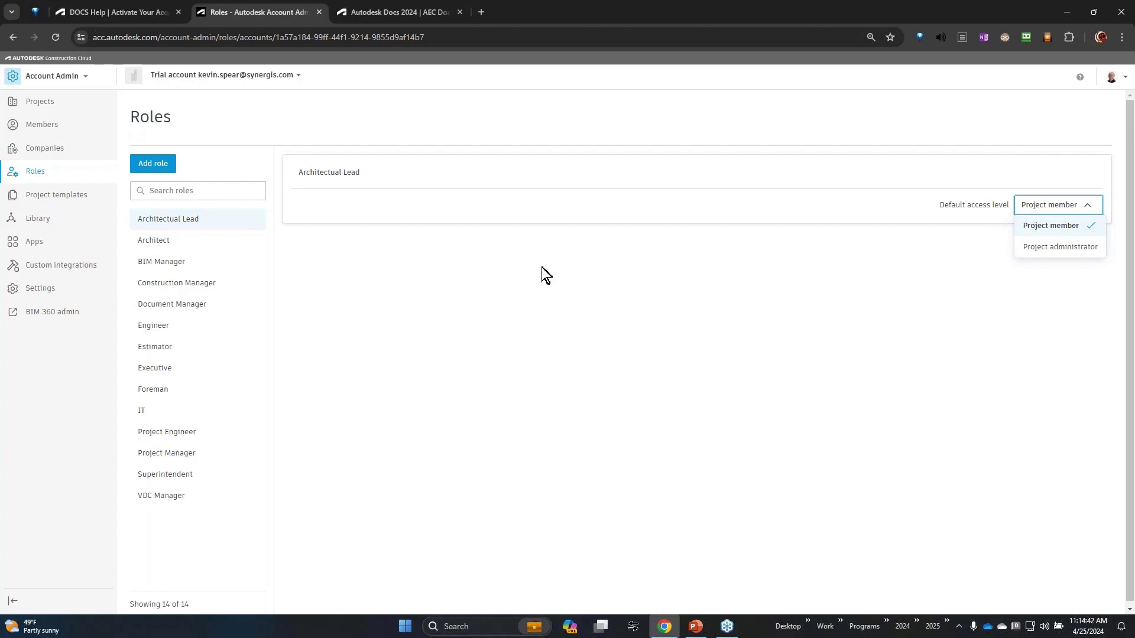
{"action": "left_click", "coordinate": [150, 265]}
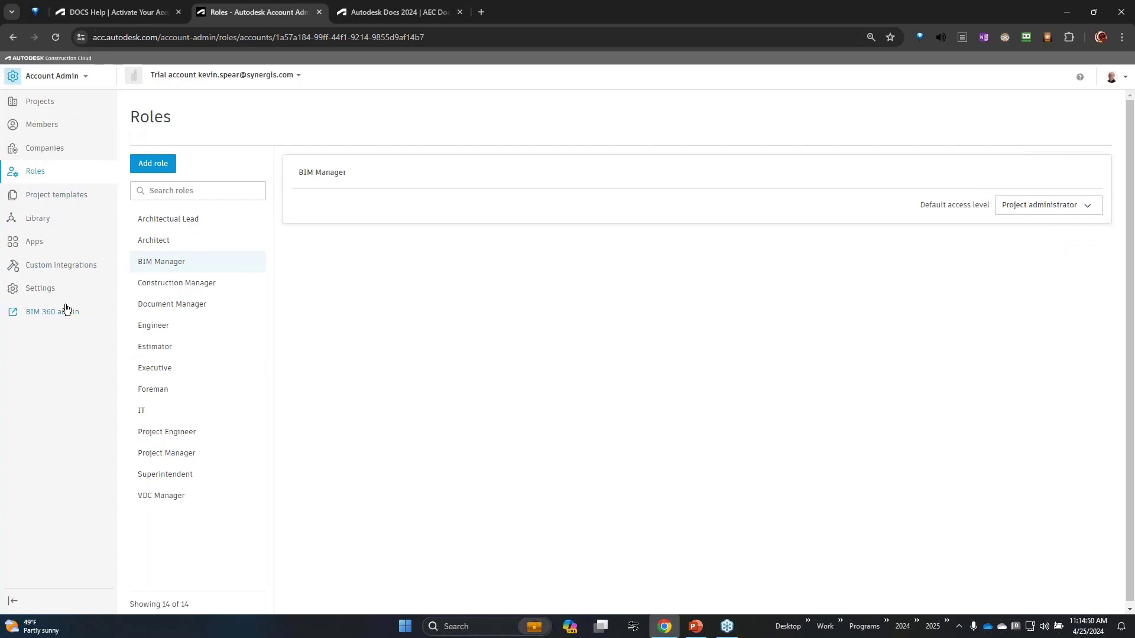
{"action": "left_click", "coordinate": [78, 199]}
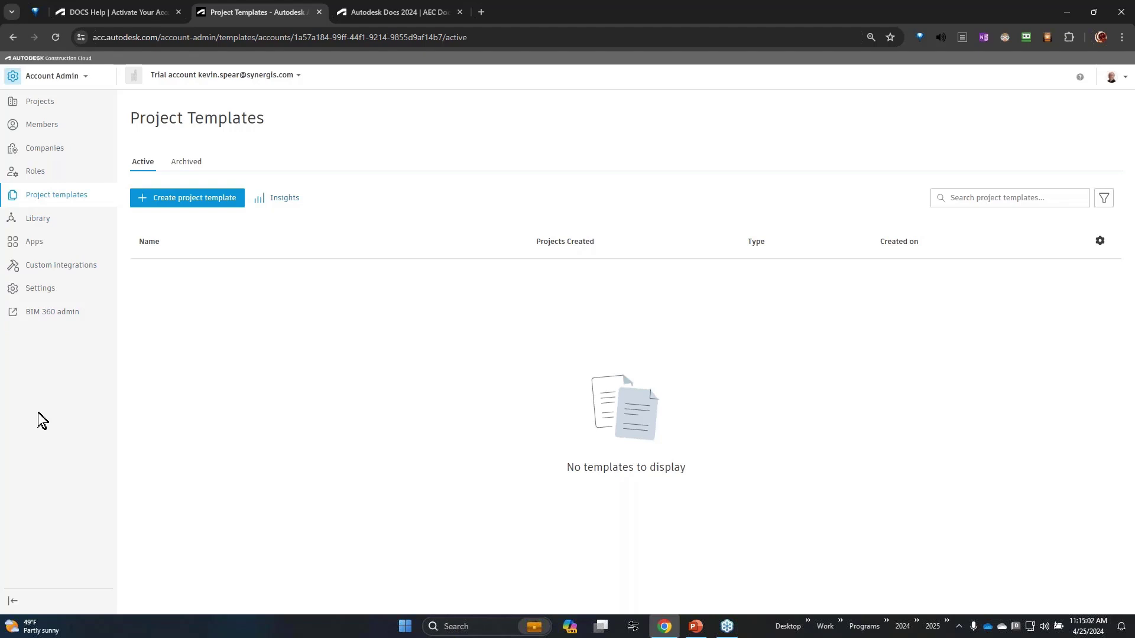
Step: Go to the account Library and select its Parameters section
{"action": "left_click", "coordinate": [47, 218]}
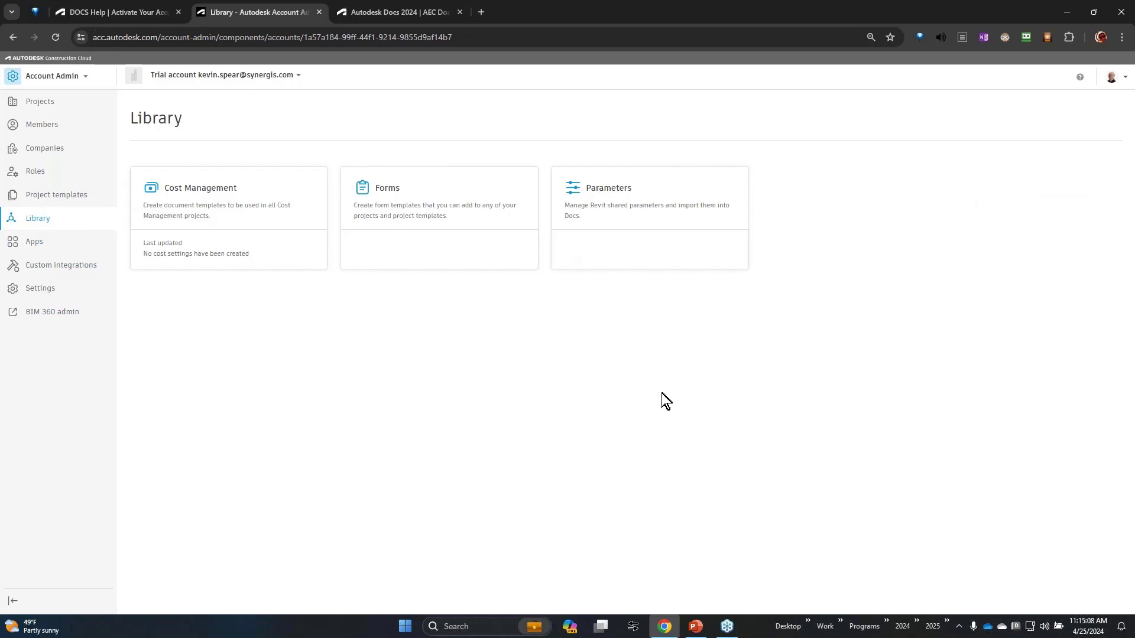
{"action": "left_click", "coordinate": [633, 223]}
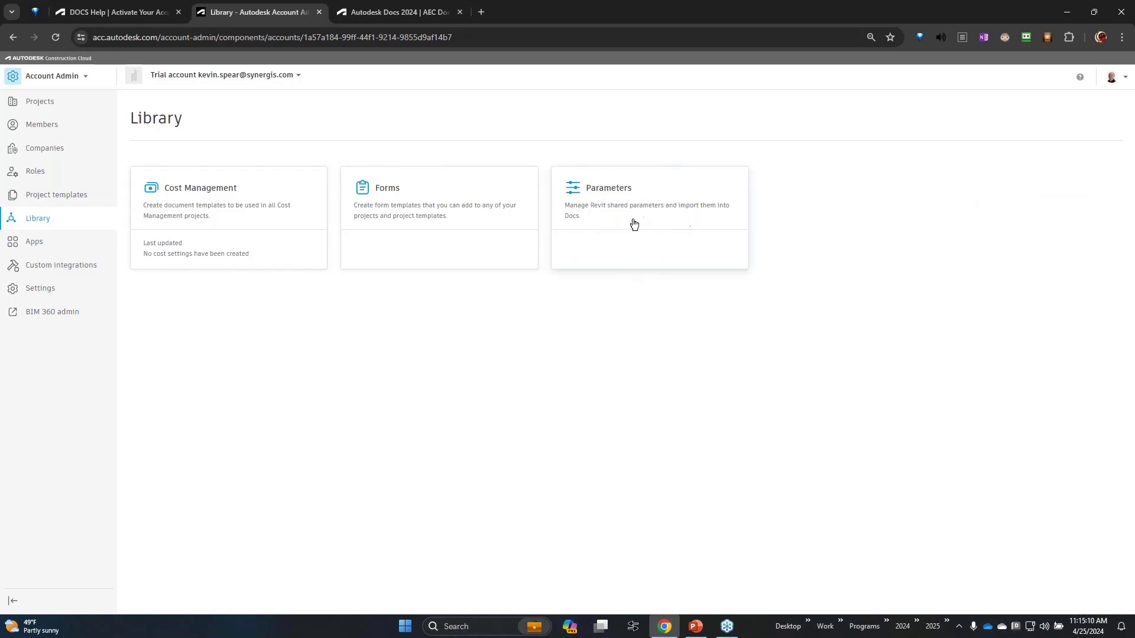